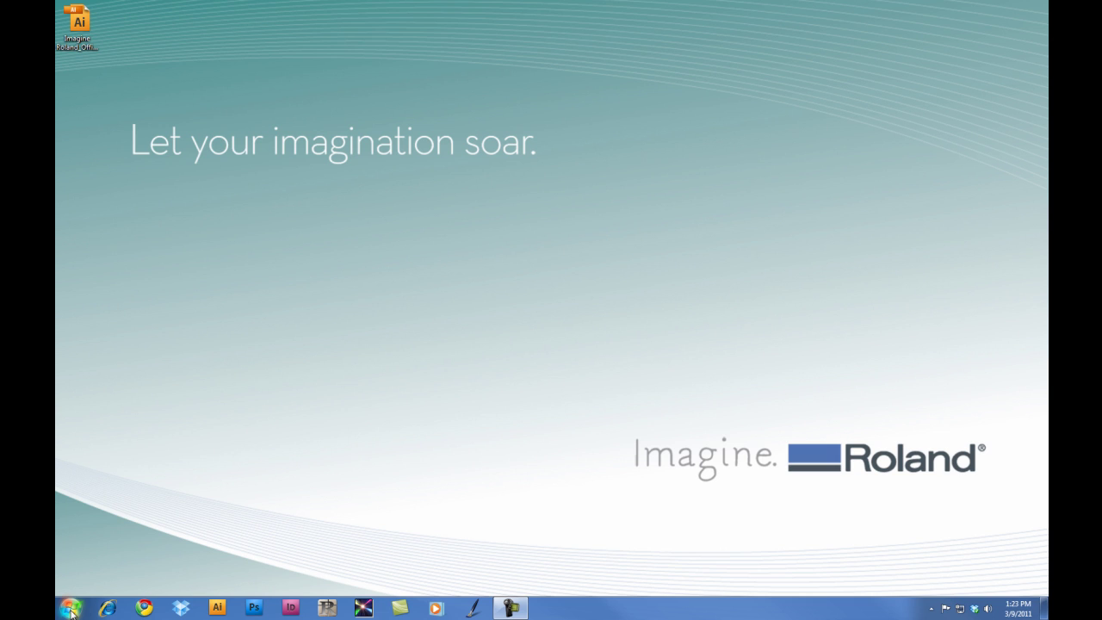
Launch Roland EngraveStudio from its folder in the Start menu's All Programs list
click(72, 611)
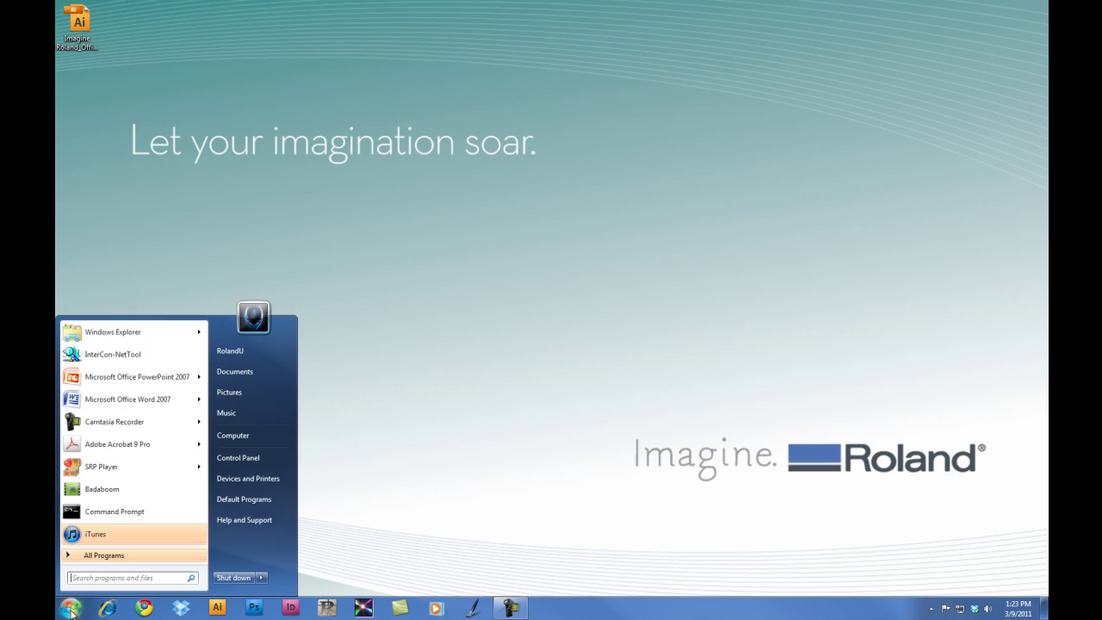
click(104, 557)
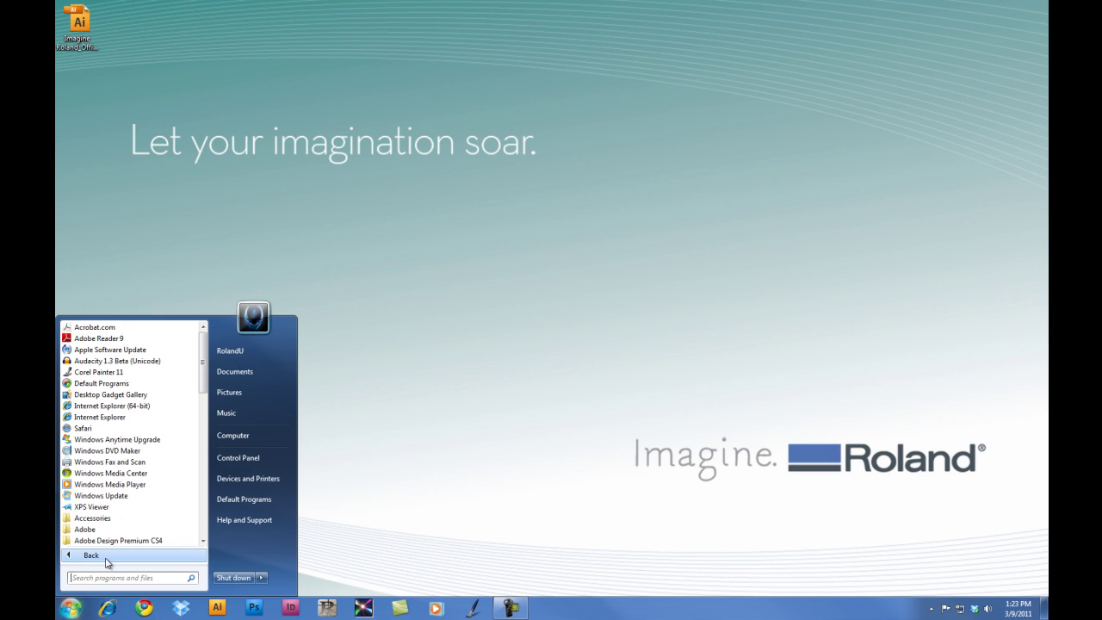
scroll(172, 534, down, 10)
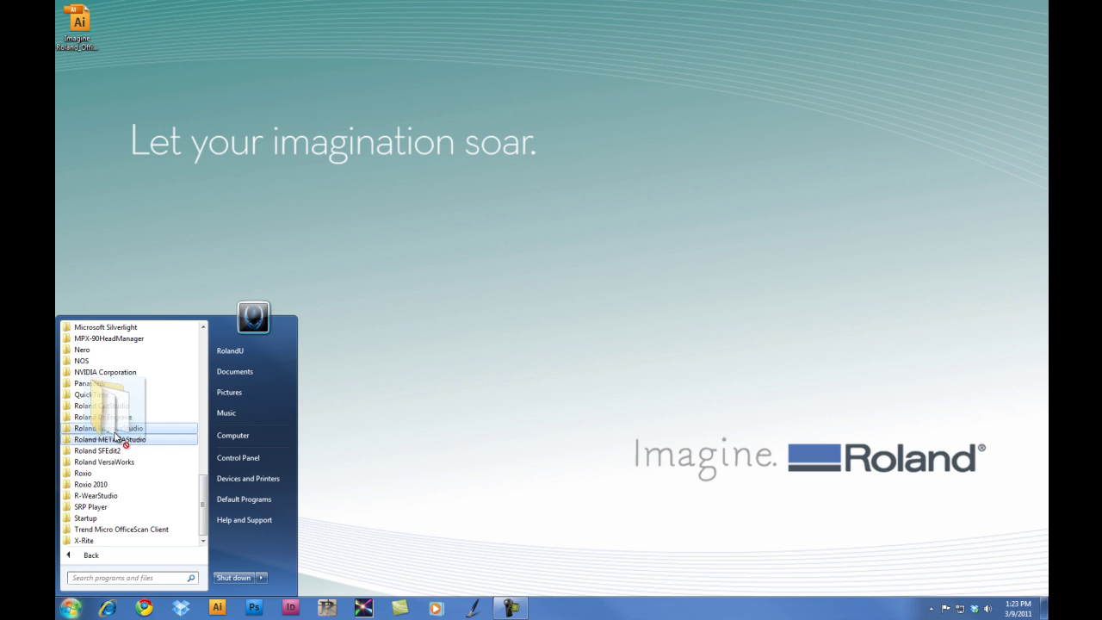
click(108, 428)
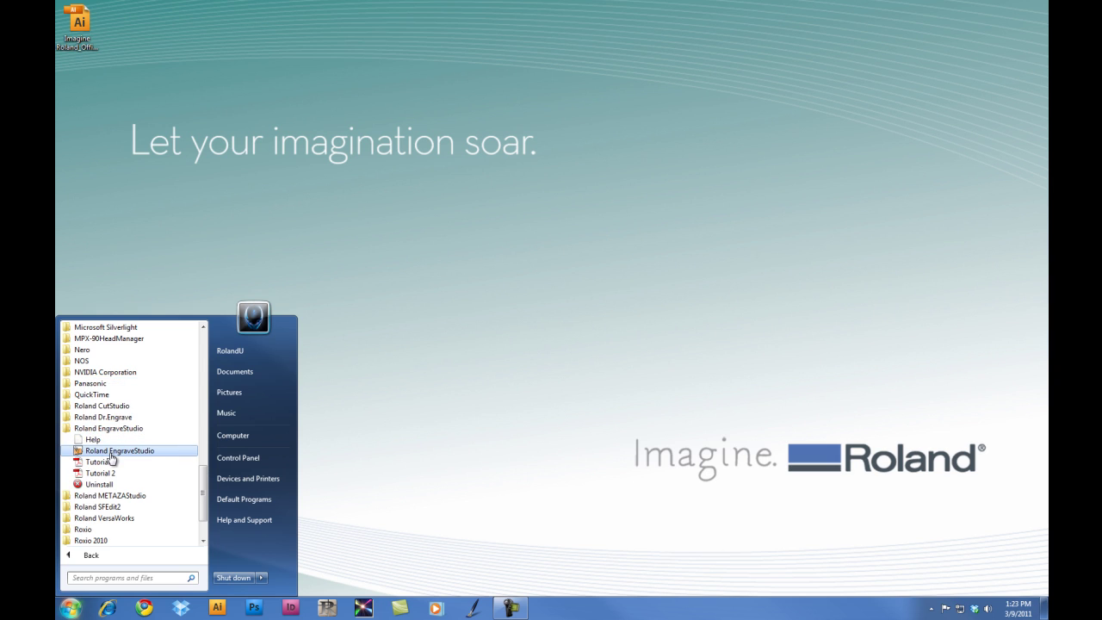
click(119, 451)
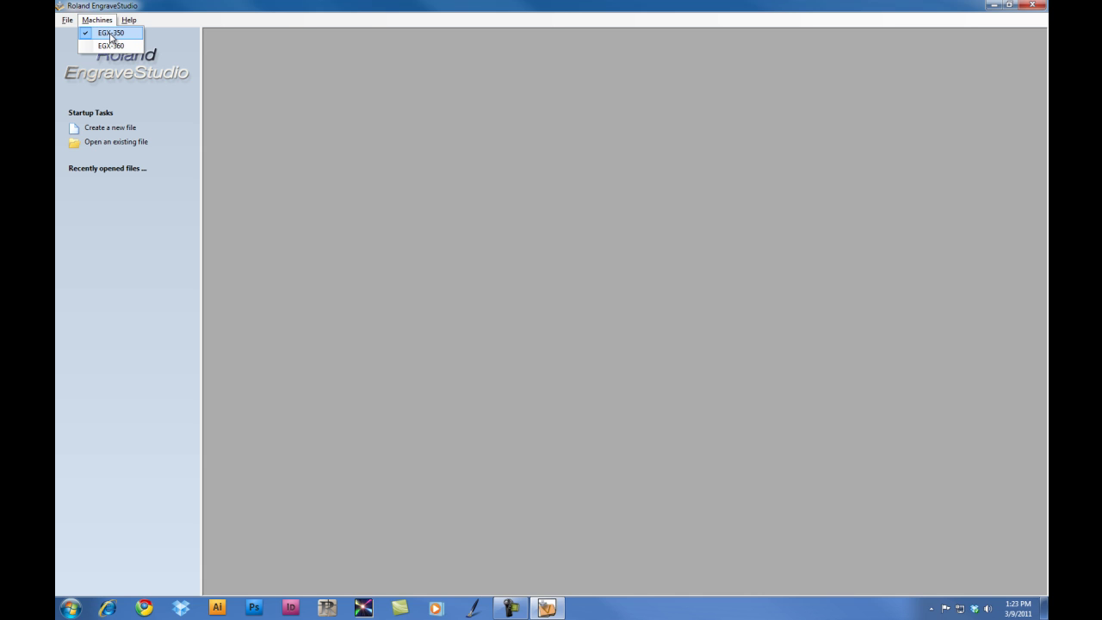
Keep EGX-350 as the machine and create a new 80×80 mm, 2.0 mm plate with bottom-left origin
click(110, 35)
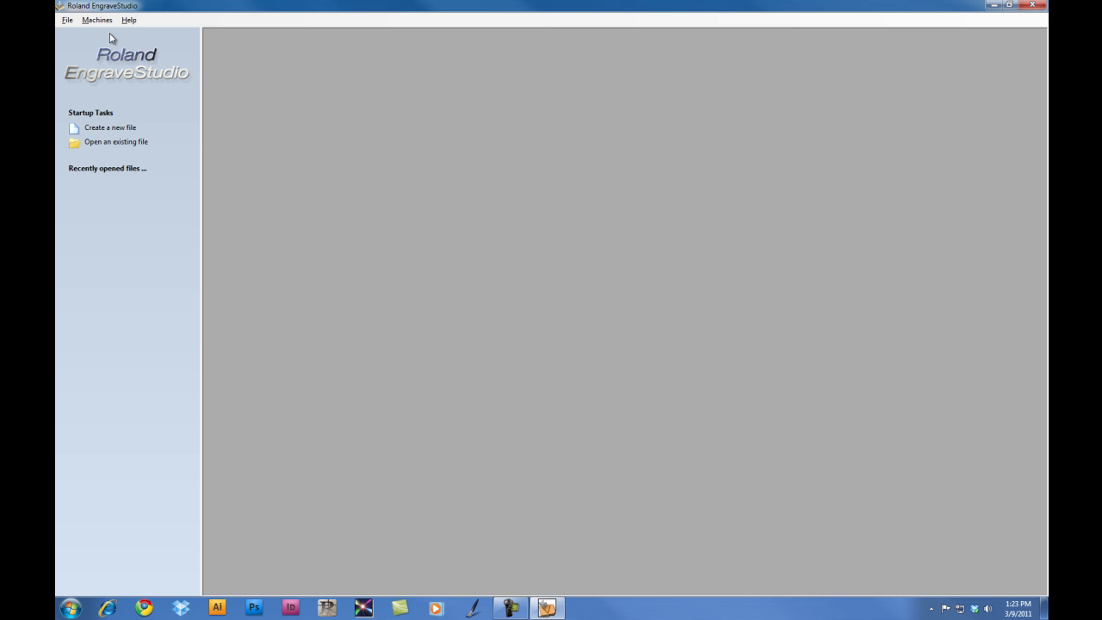
click(110, 129)
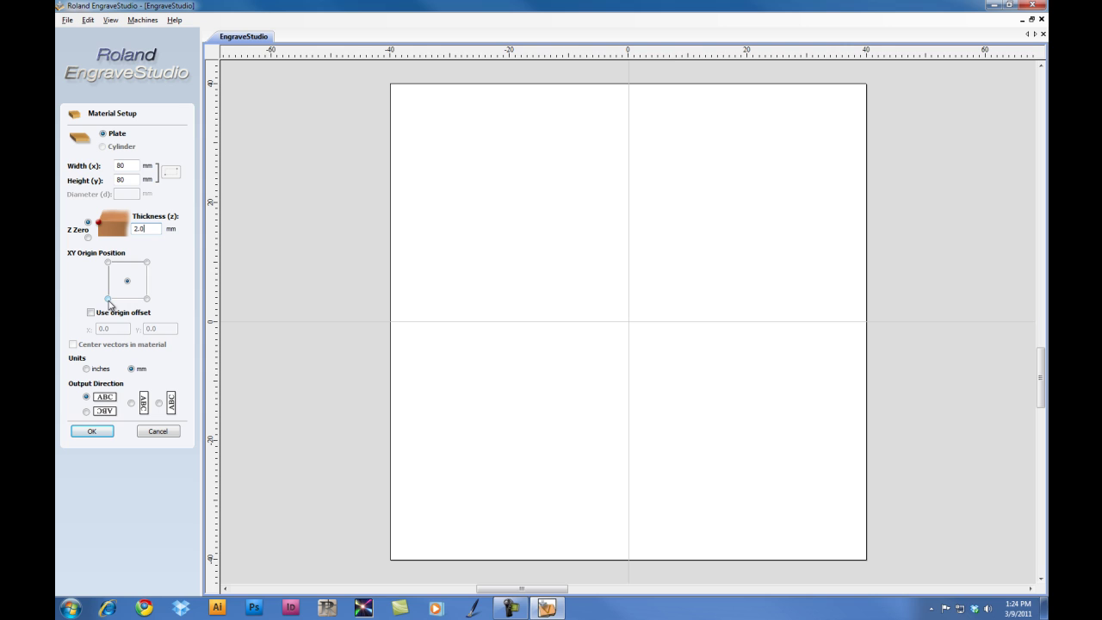
click(108, 300)
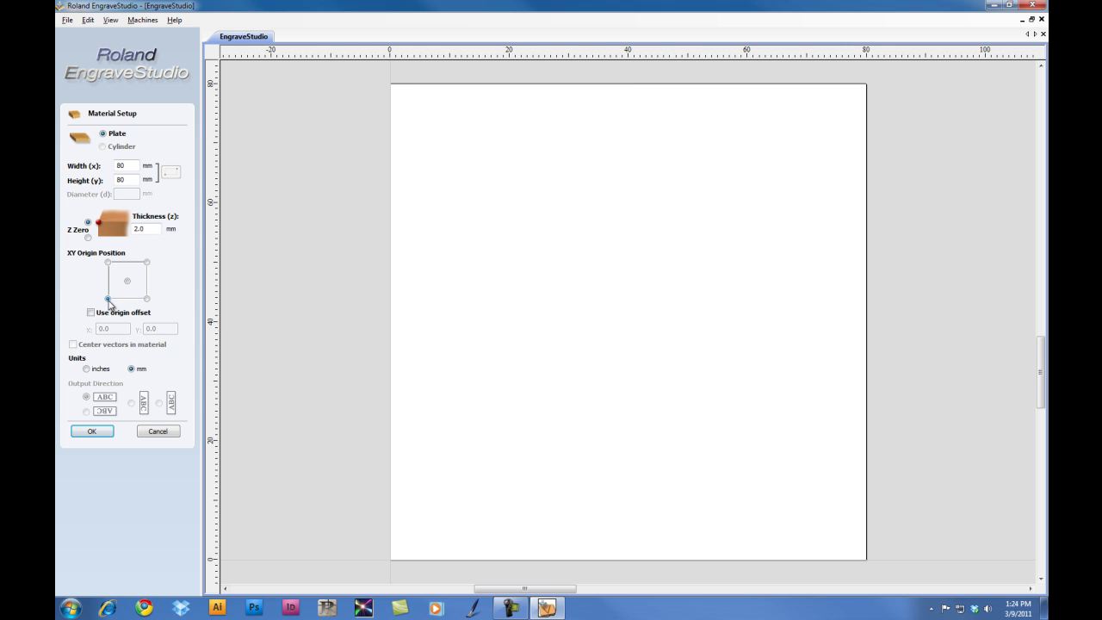
Confirm the plate setup and import Imagine Roland_Official Stacked_clean.ai from the Desktop
click(91, 432)
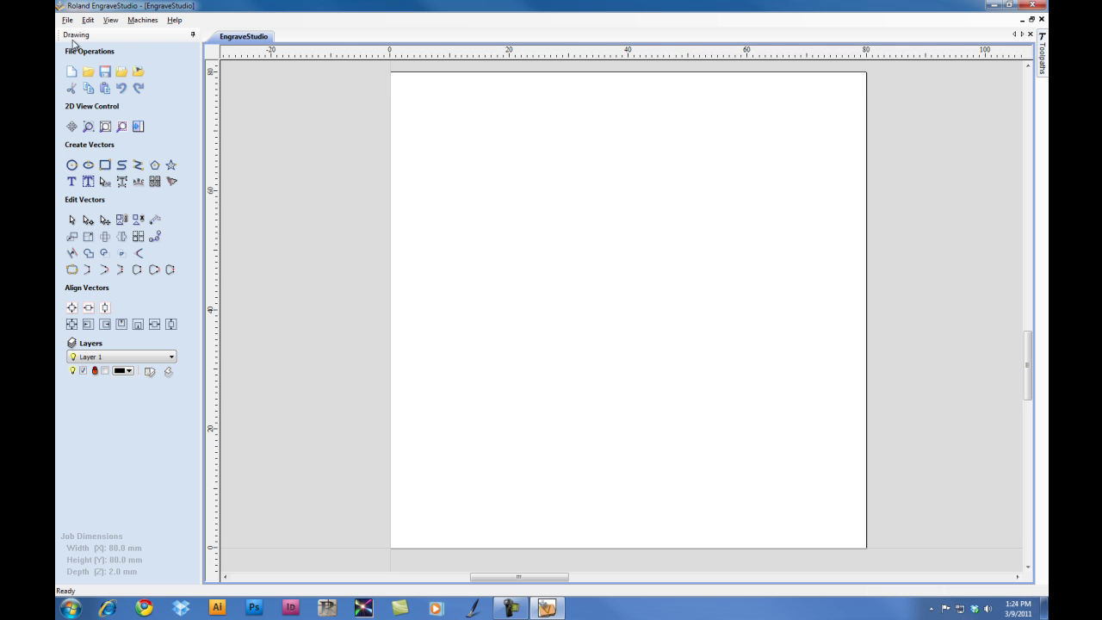
click(66, 20)
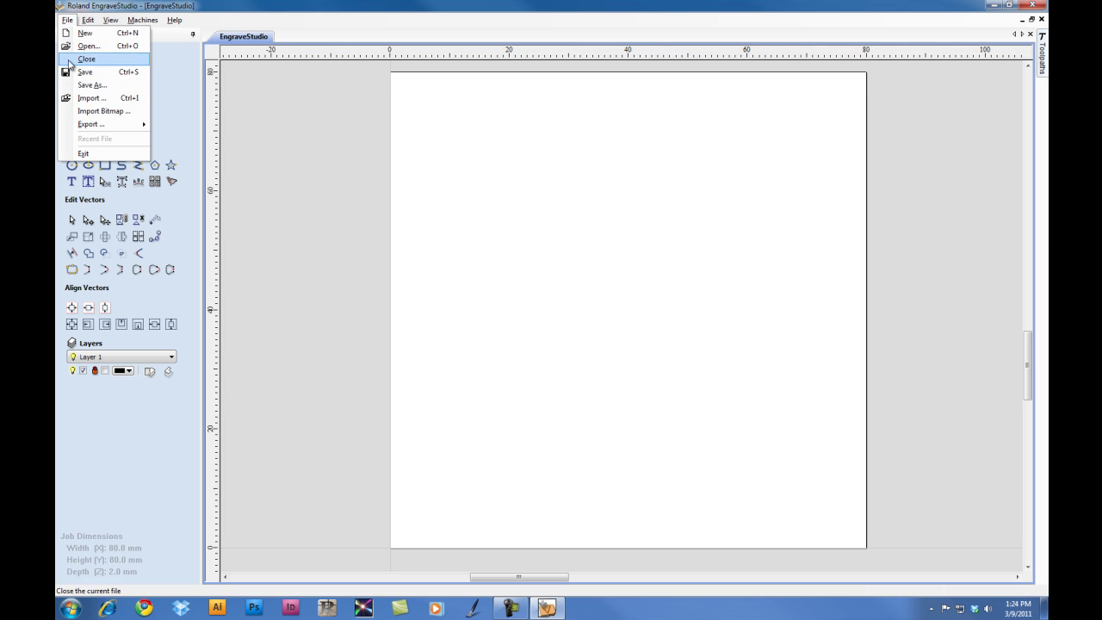
click(89, 102)
click(415, 267)
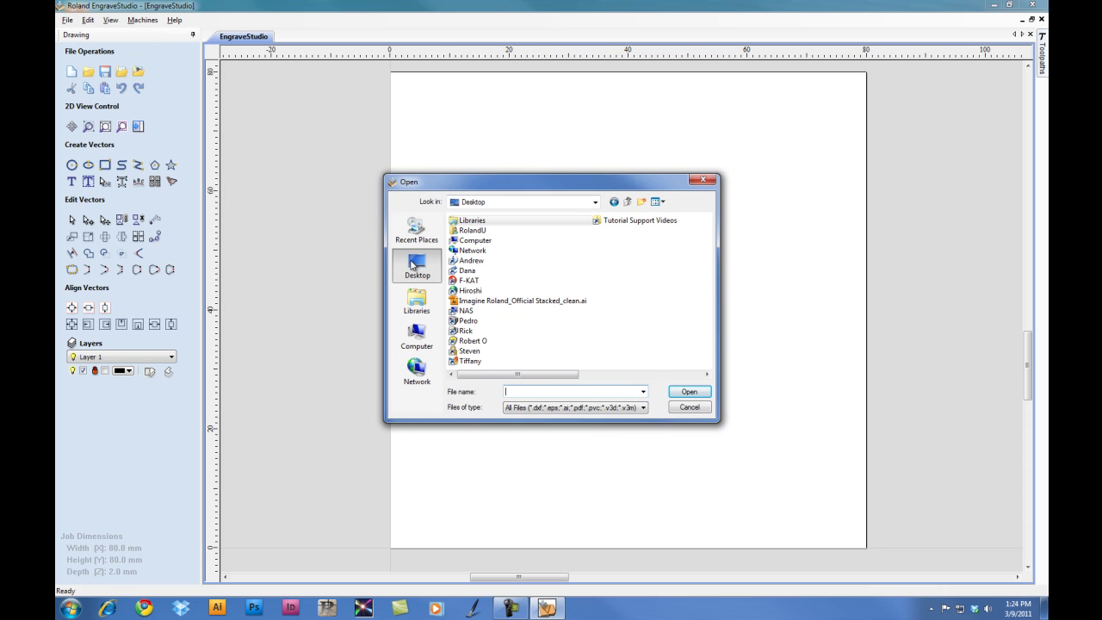
click(524, 301)
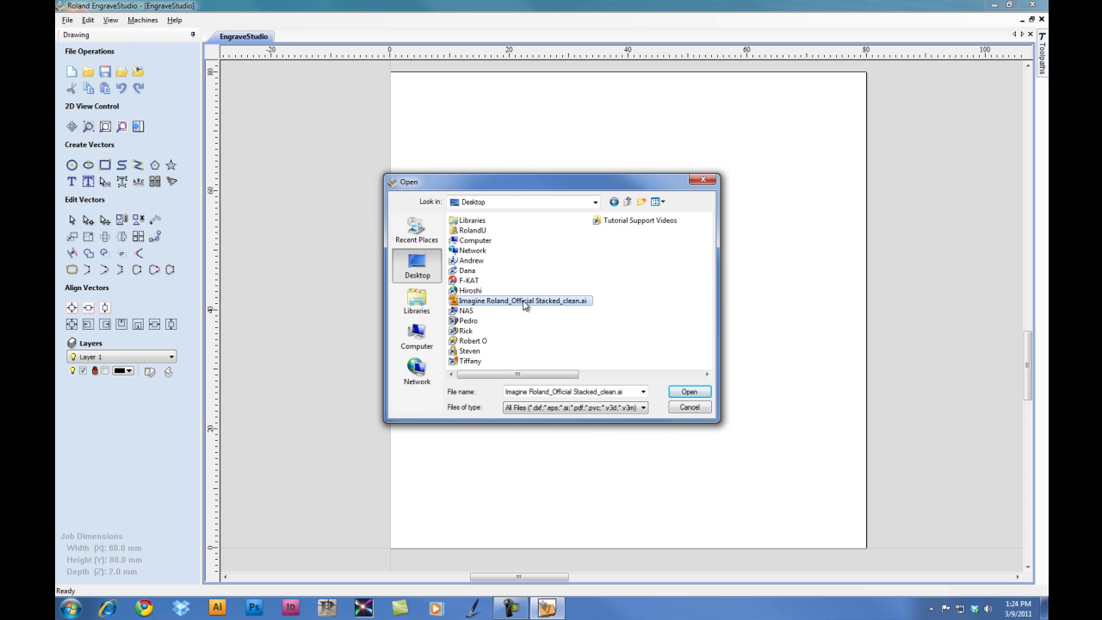
double_click(524, 301)
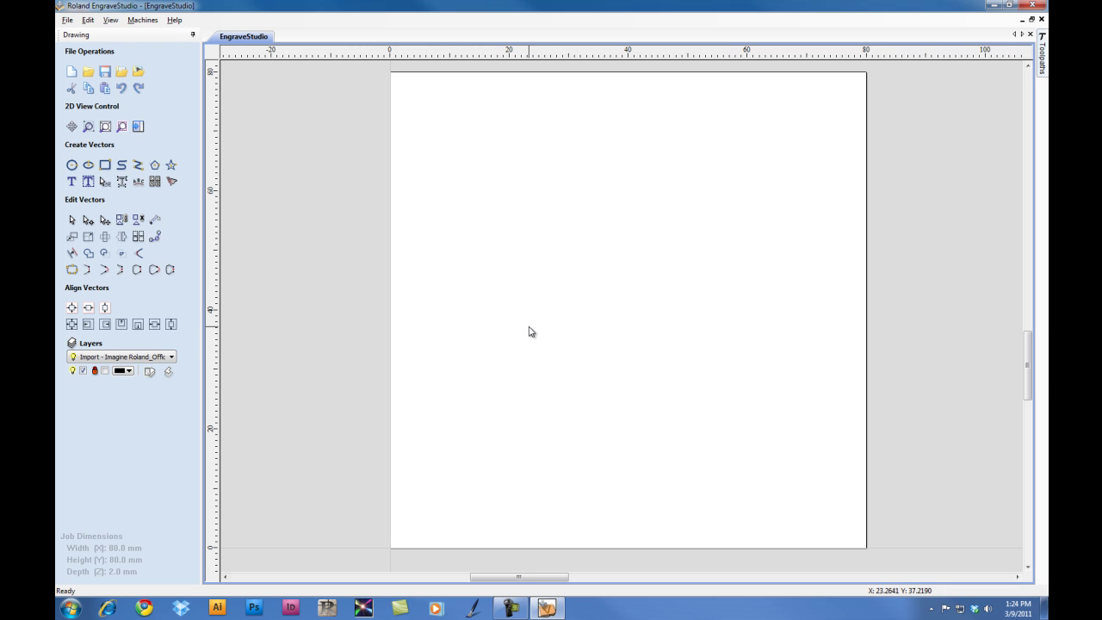
Select the whole imported Imagine Roland logo and center it on the plate
scroll(528, 332, down, 3)
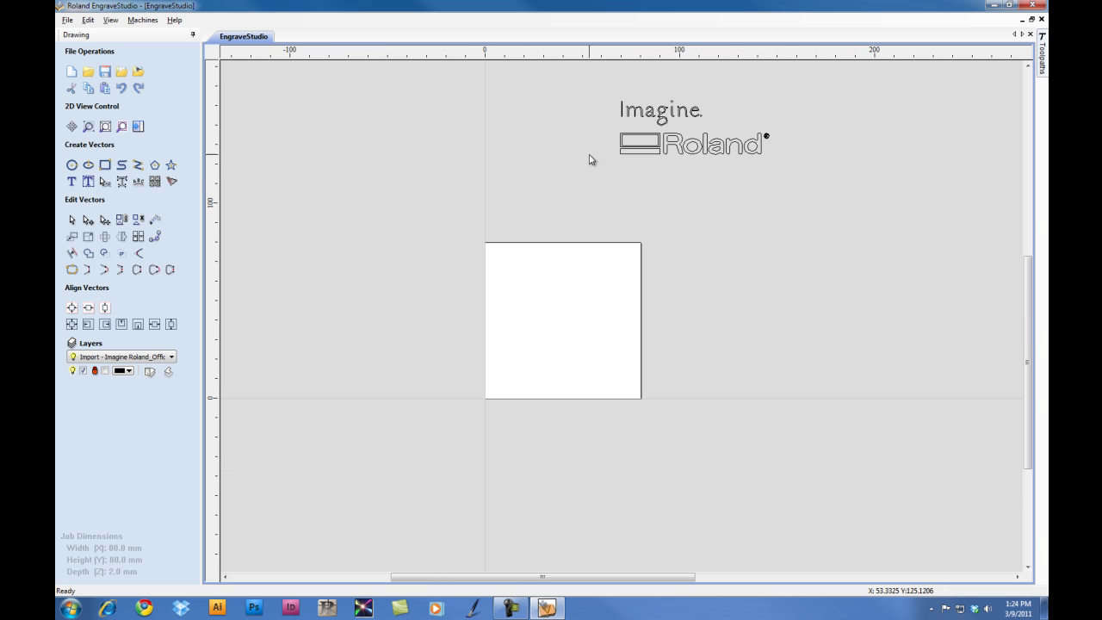
drag(595, 86, 775, 190)
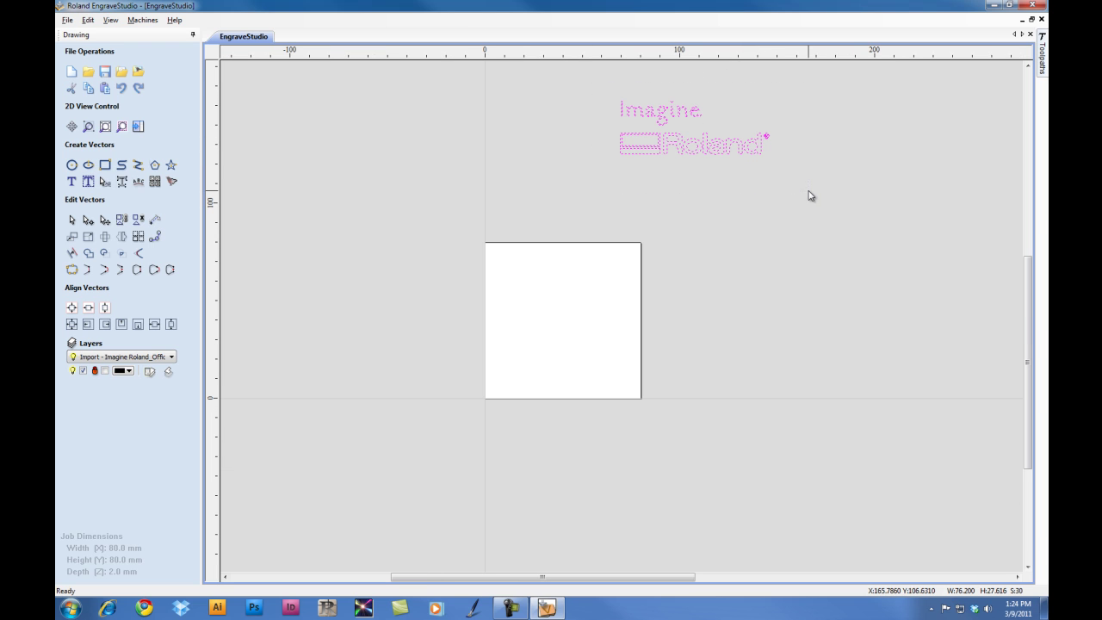
click(71, 310)
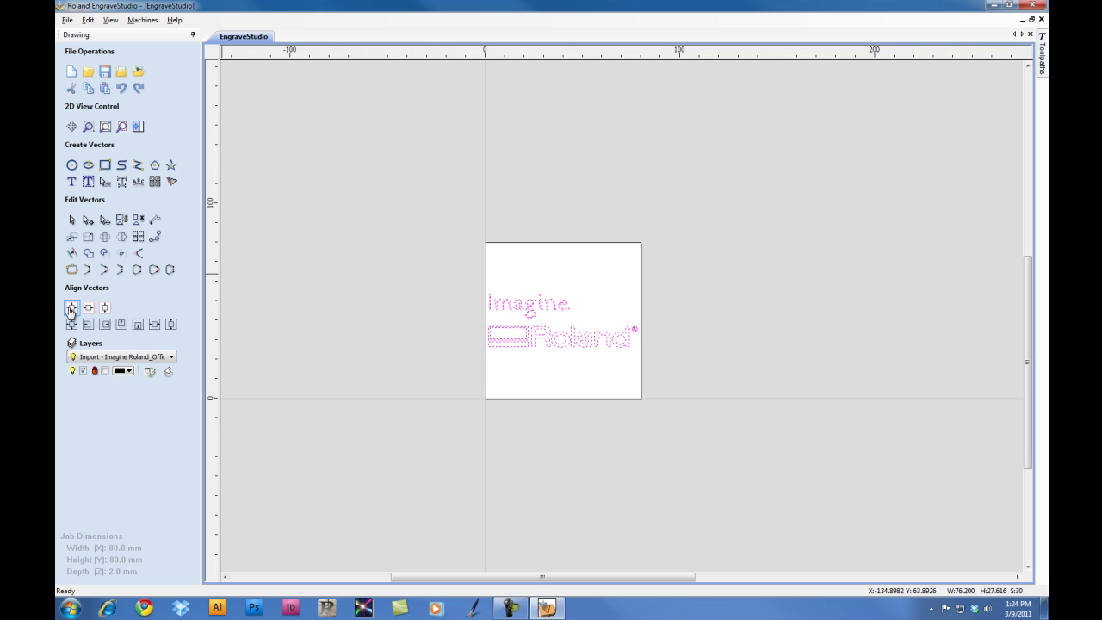
click(578, 379)
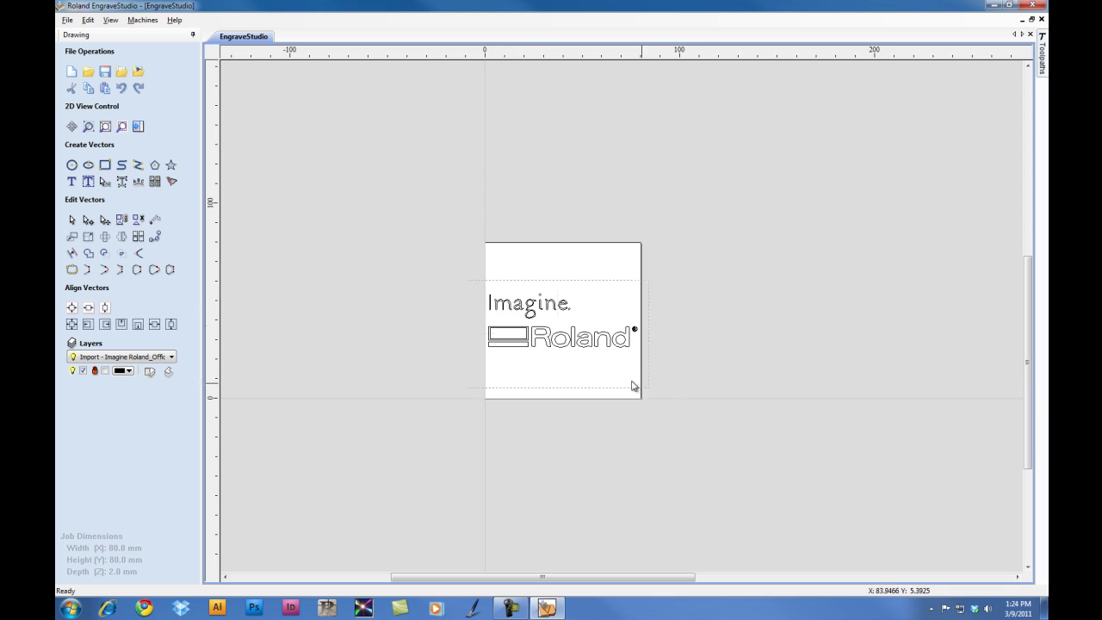
Shift the logo slightly right and down, then scale it up to fill most of the plate
click(571, 351)
click(105, 219)
drag(460, 283, 488, 295)
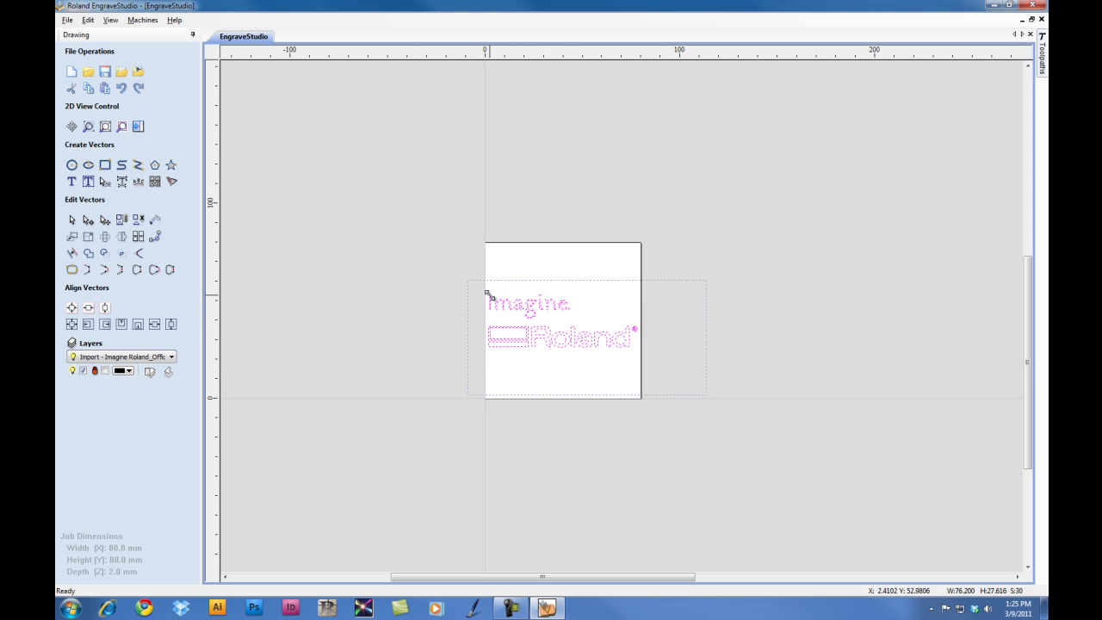
drag(487, 294, 497, 296)
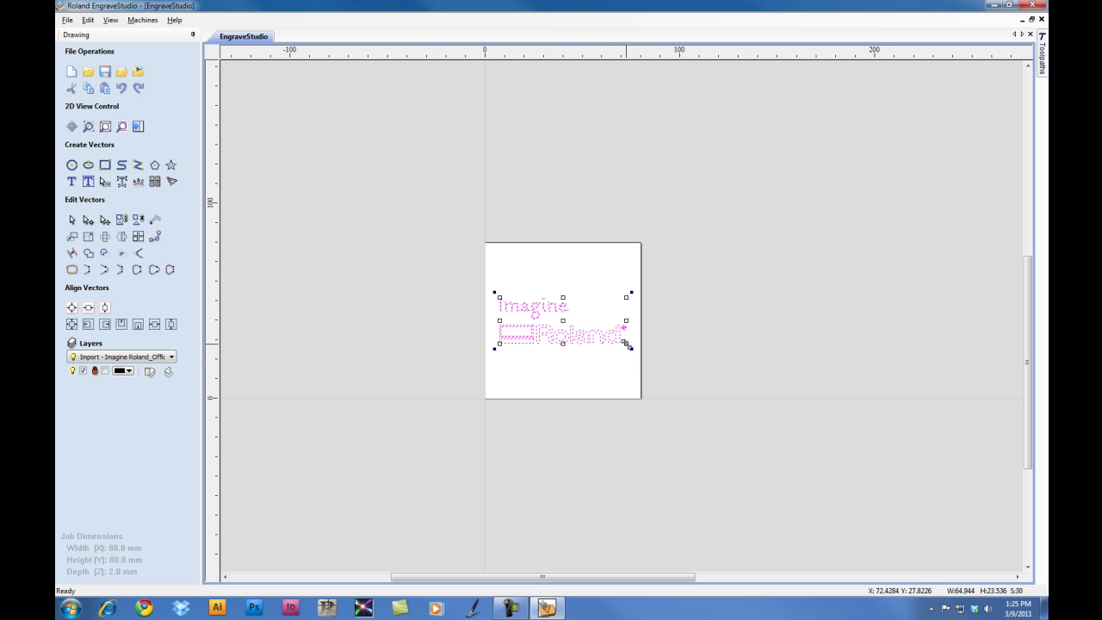
drag(629, 346, 636, 348)
click(603, 374)
scroll(572, 340, up, 5)
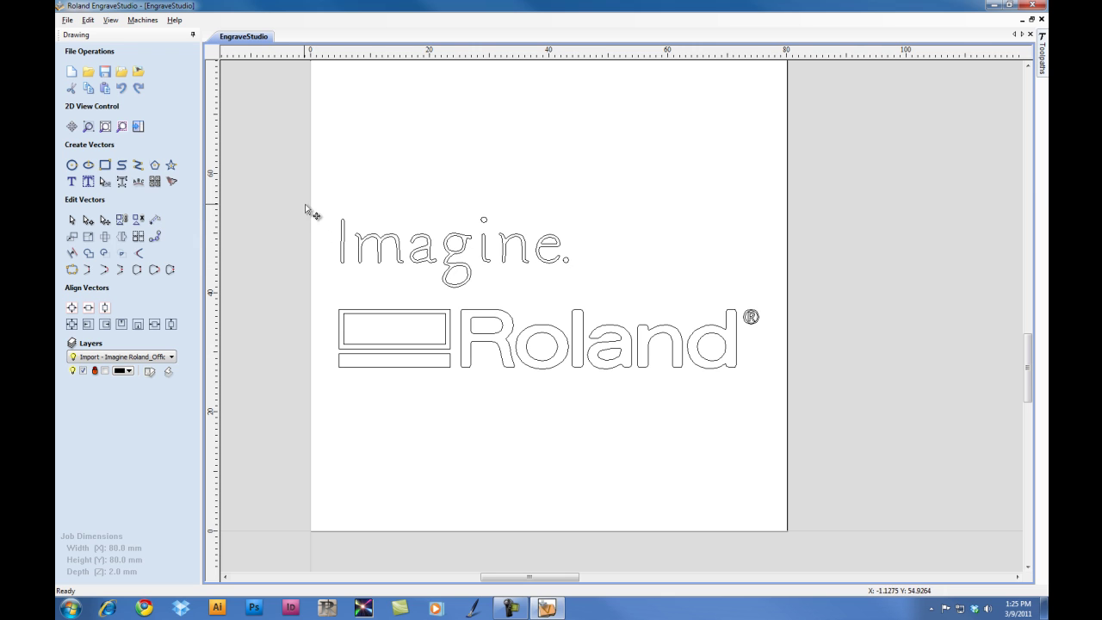
Select all the Imagine and Roland vectors and pin the Toolpaths panel open
drag(305, 209, 898, 419)
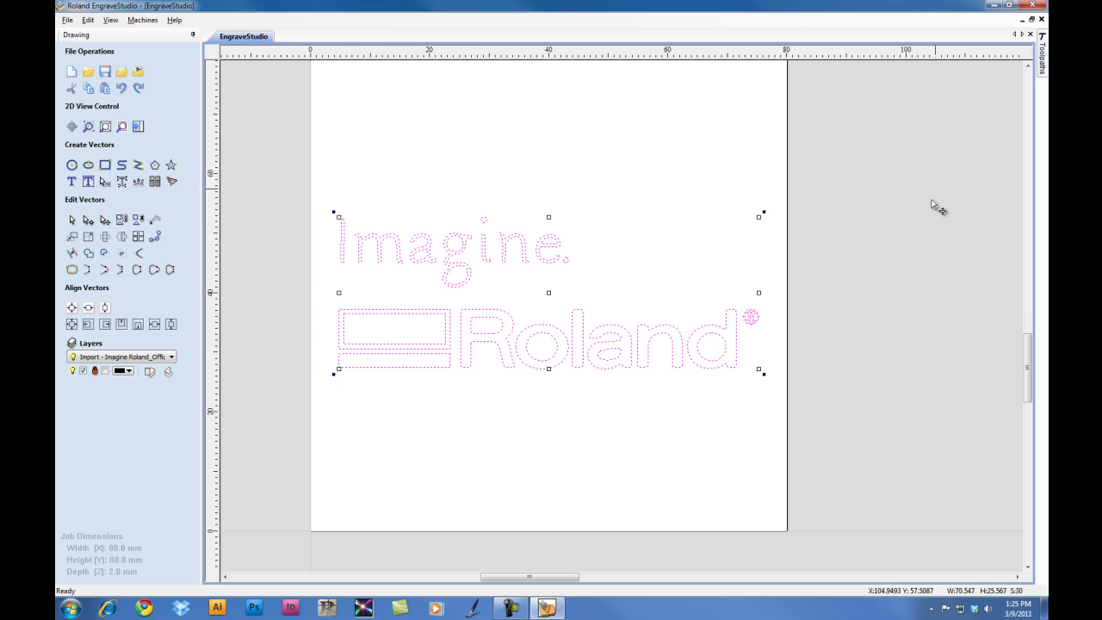
mouse_move(1043, 59)
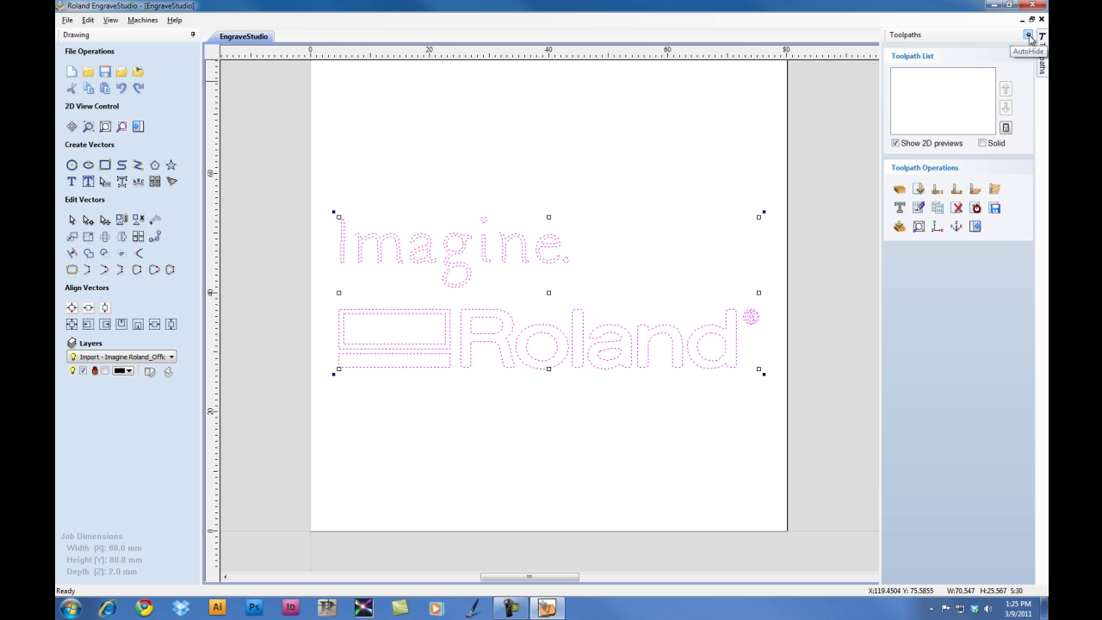
click(1028, 37)
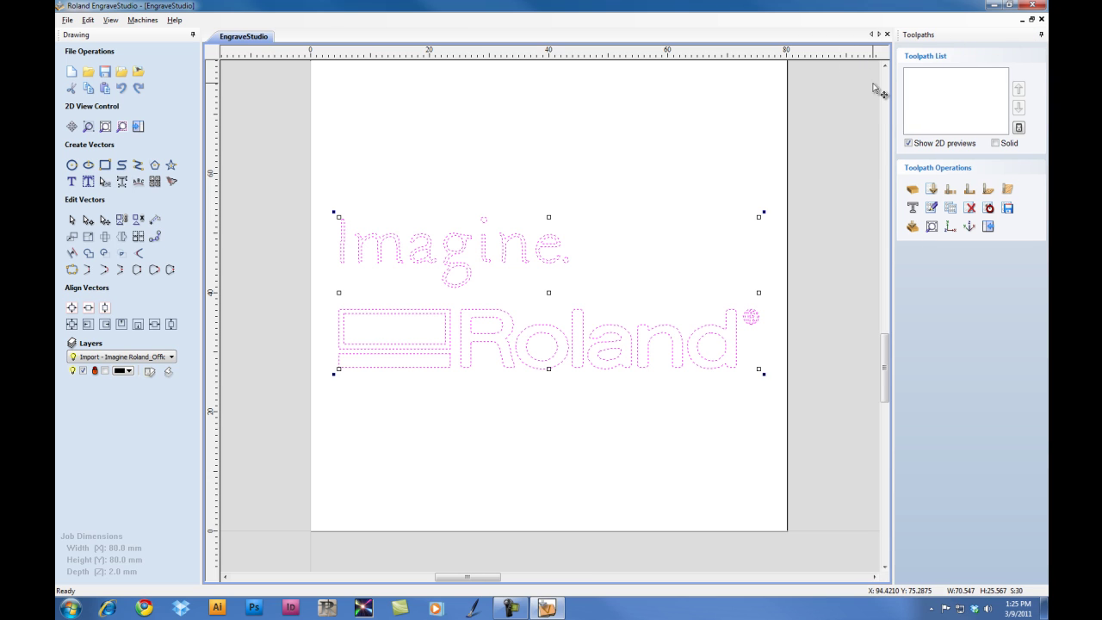
Set the material's rapid clearance gap and home Z height to 6 mm
click(911, 193)
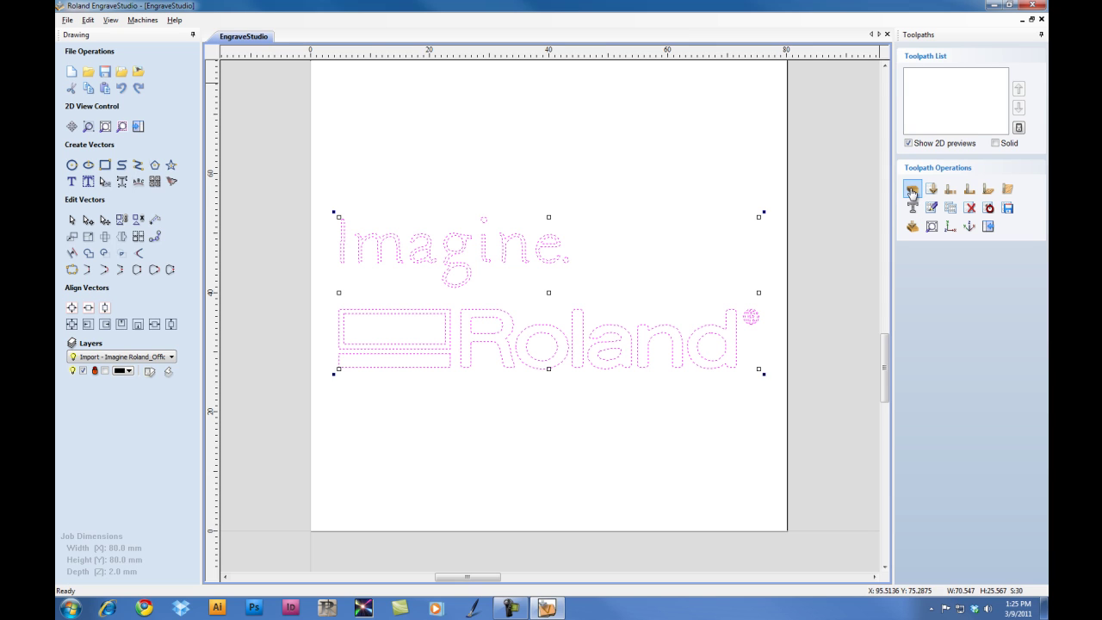
click(912, 190)
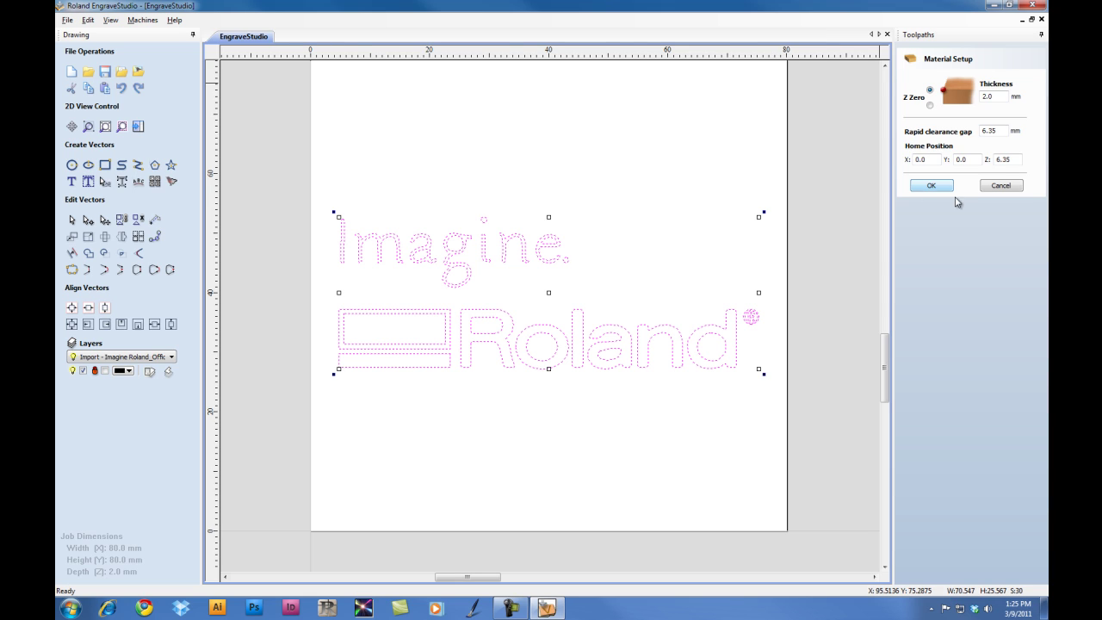
click(991, 131)
text(6)
key(Tab)
text(6)
click(934, 188)
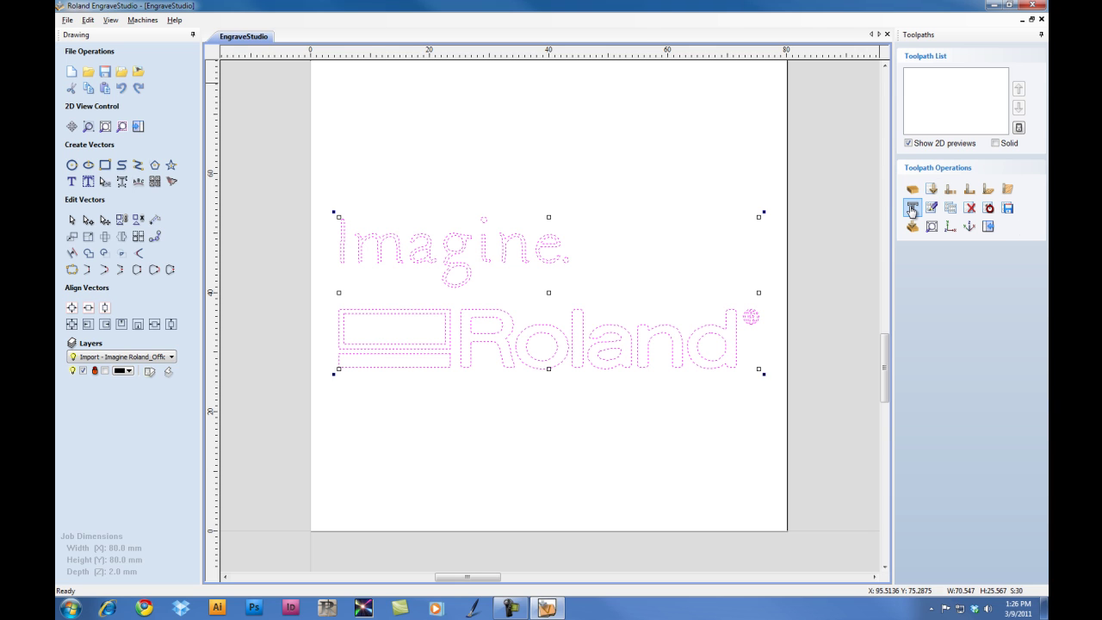
Start a Quick Engrave toolpath with the Diamond (1/8", 120deg) tool at stepover 0.0025
click(912, 210)
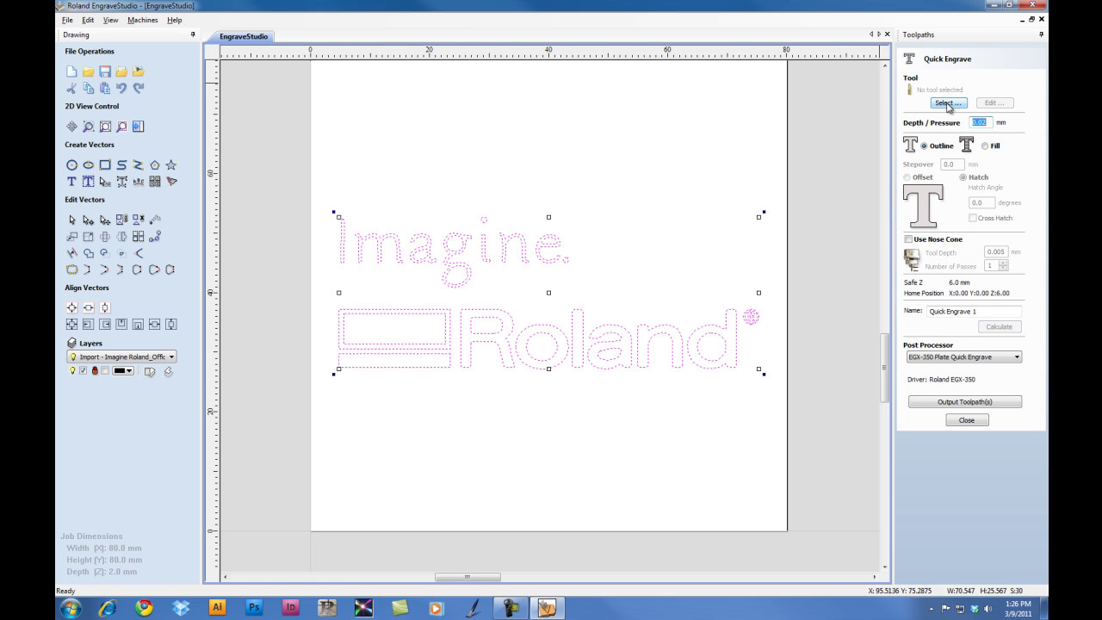
click(947, 103)
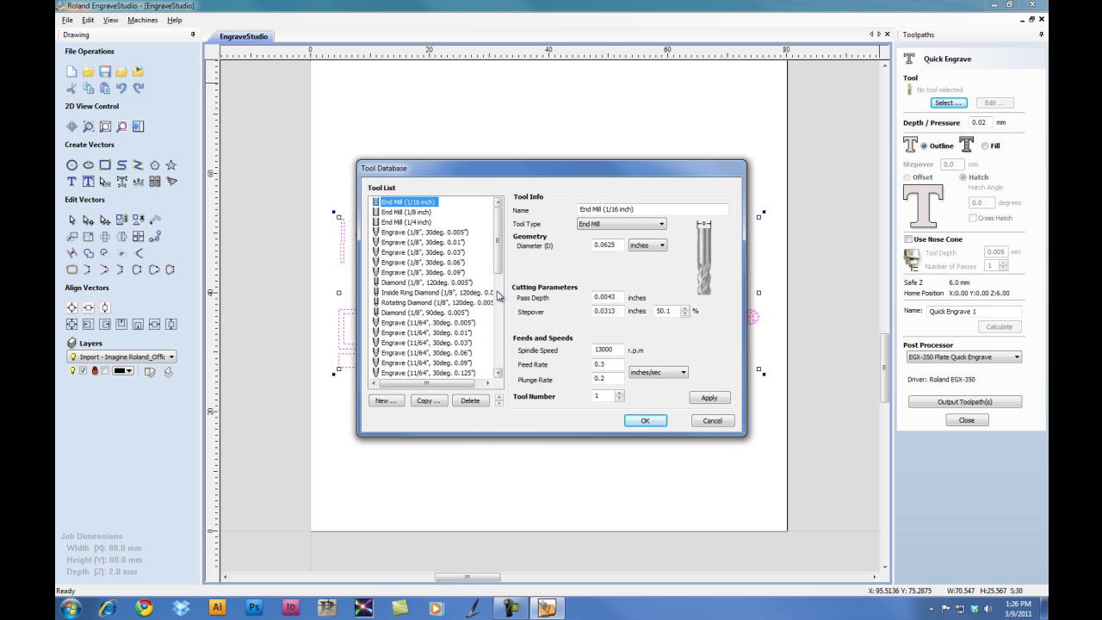
click(393, 283)
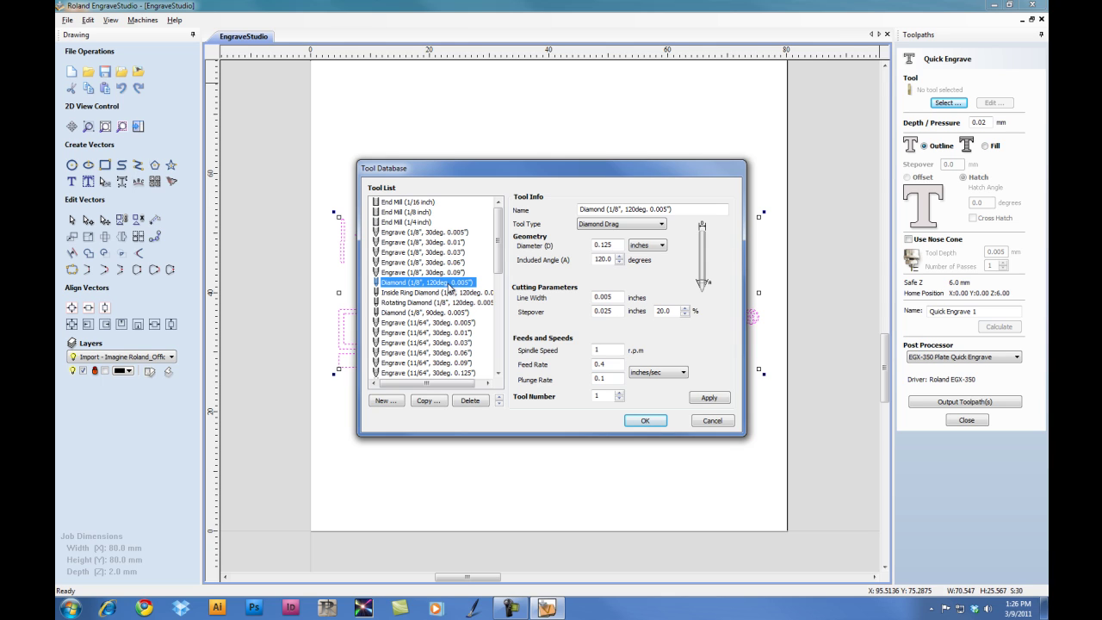
click(607, 297)
click(604, 312)
text(0)
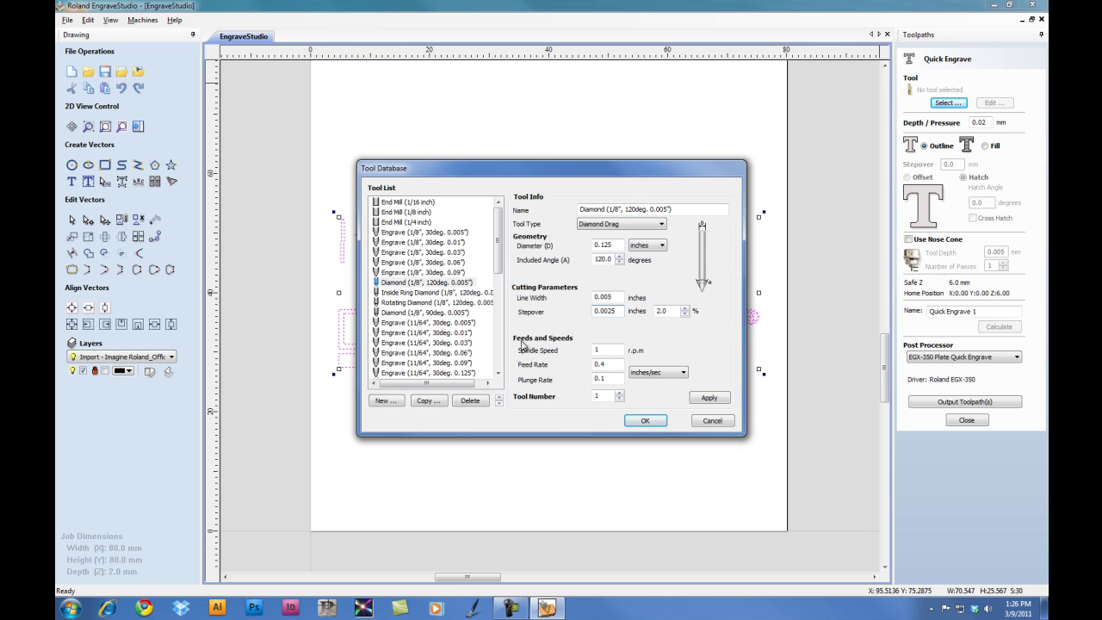
Set the diamond tool's feed rate to 40 and plunge rate to 30 mm/sec and confirm
click(656, 375)
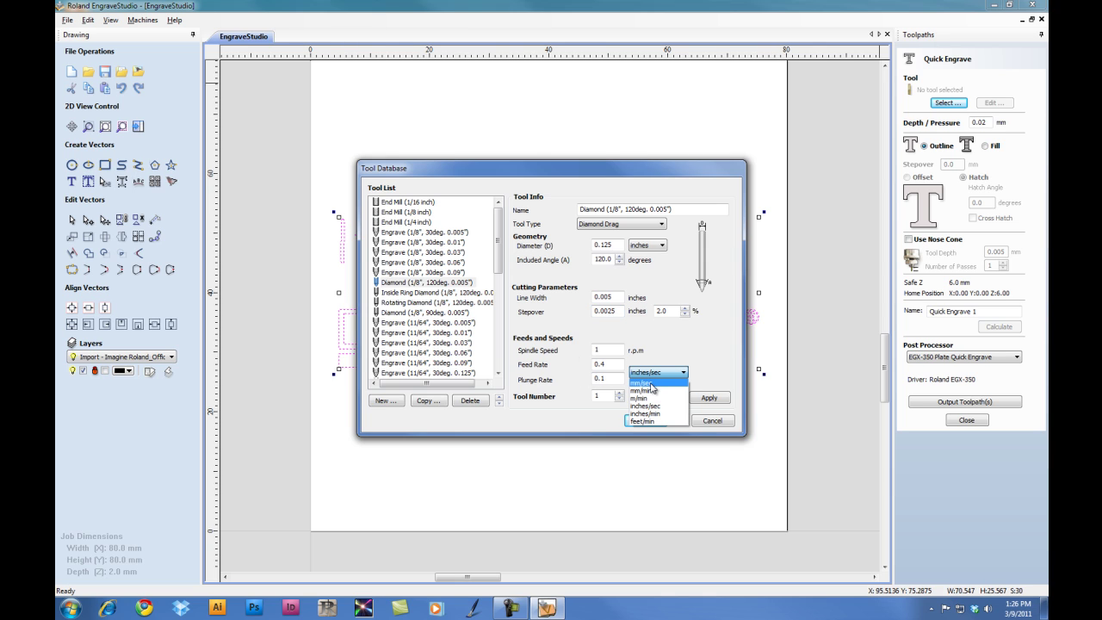
click(651, 385)
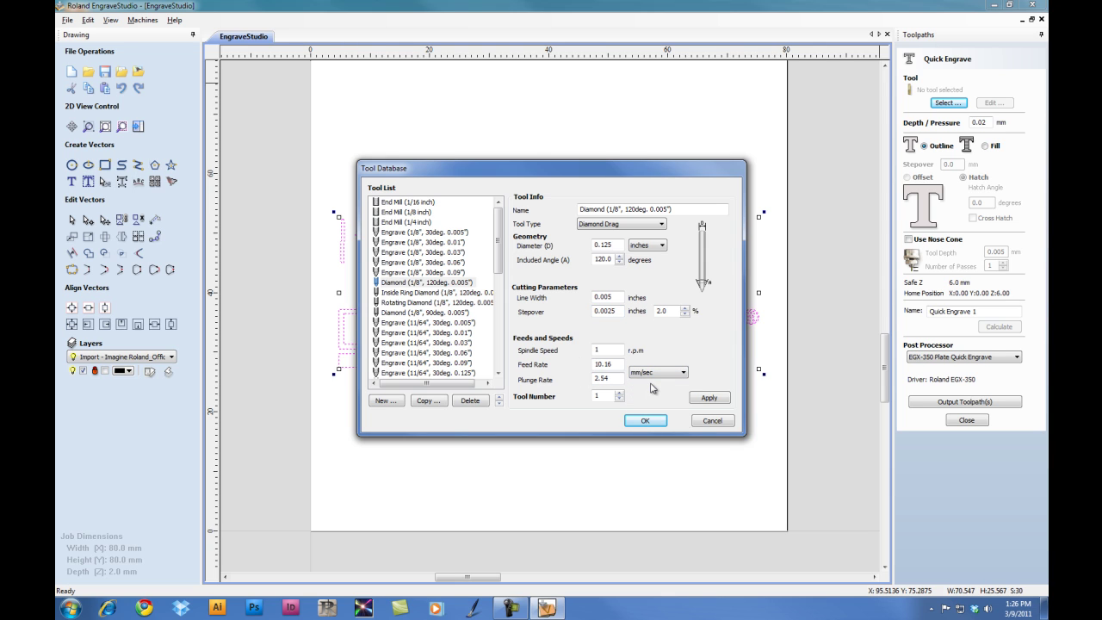
double_click(605, 364)
text(40)
key(Tab)
text(30)
click(709, 399)
click(647, 421)
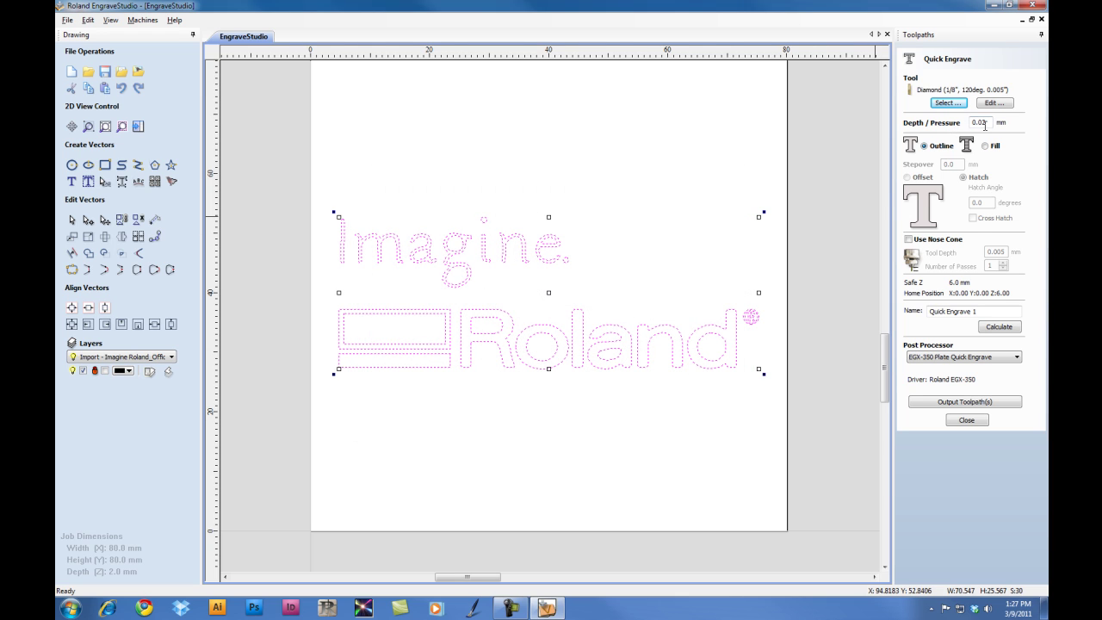
Set depth to 1.0 mm and switch to a hatch fill at 135°
drag(989, 122, 956, 124)
text(1)
click(986, 146)
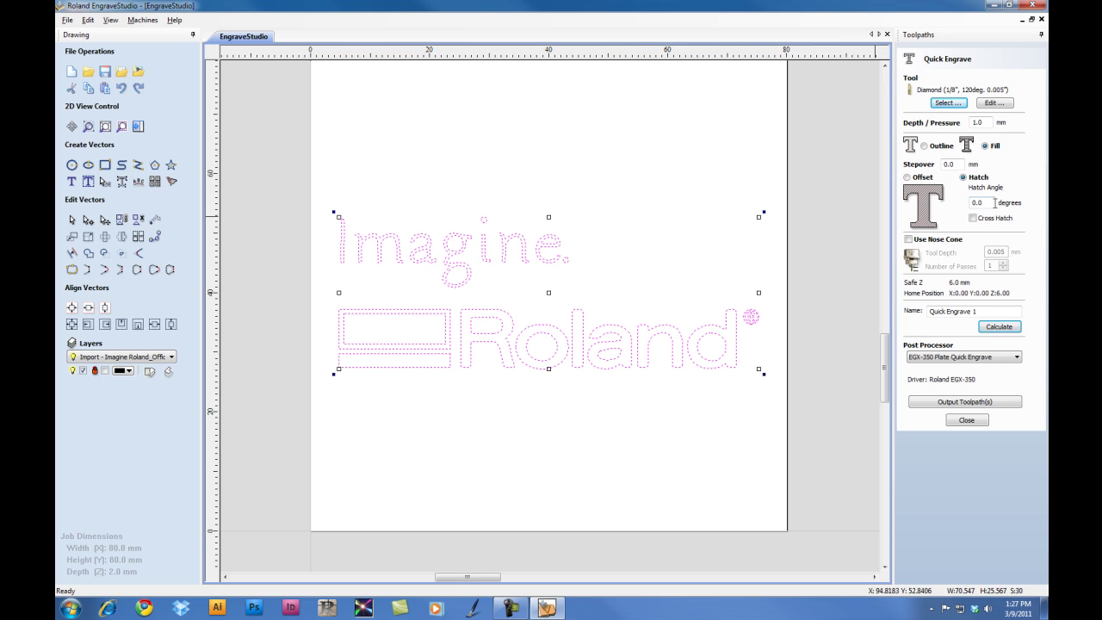
drag(992, 203, 965, 206)
text(135)
Name the toolpath 'Fill' and calculate it over the logo
drag(978, 311, 922, 312)
text(Fill)
click(999, 327)
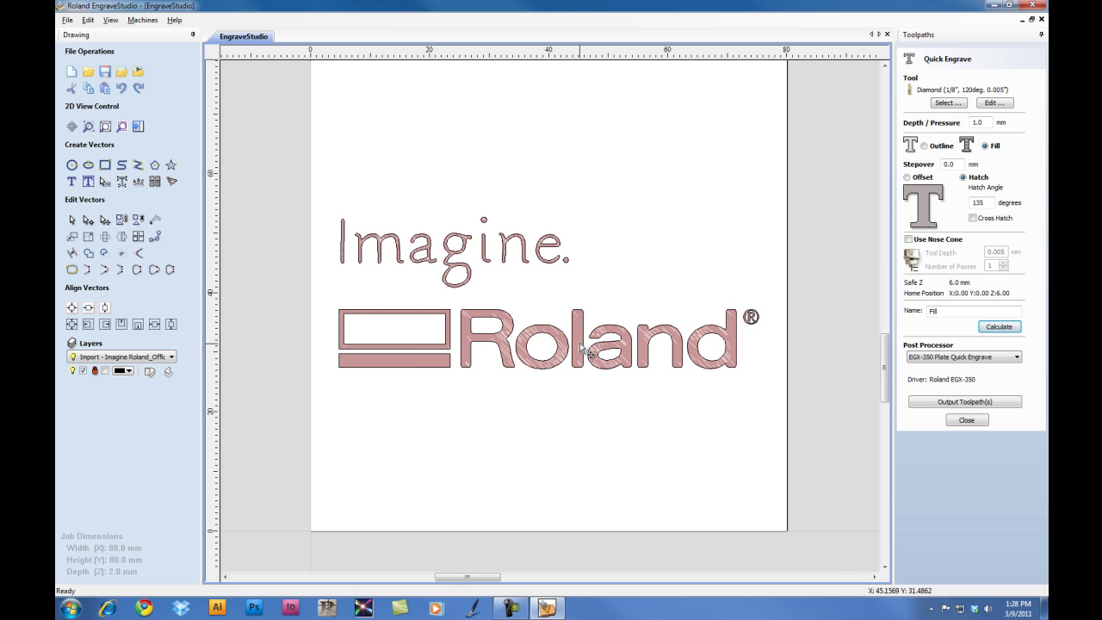
Zoom in on the hatched 'la' letters of Roland to check the diagonal 135° lines
scroll(583, 349, up, 8)
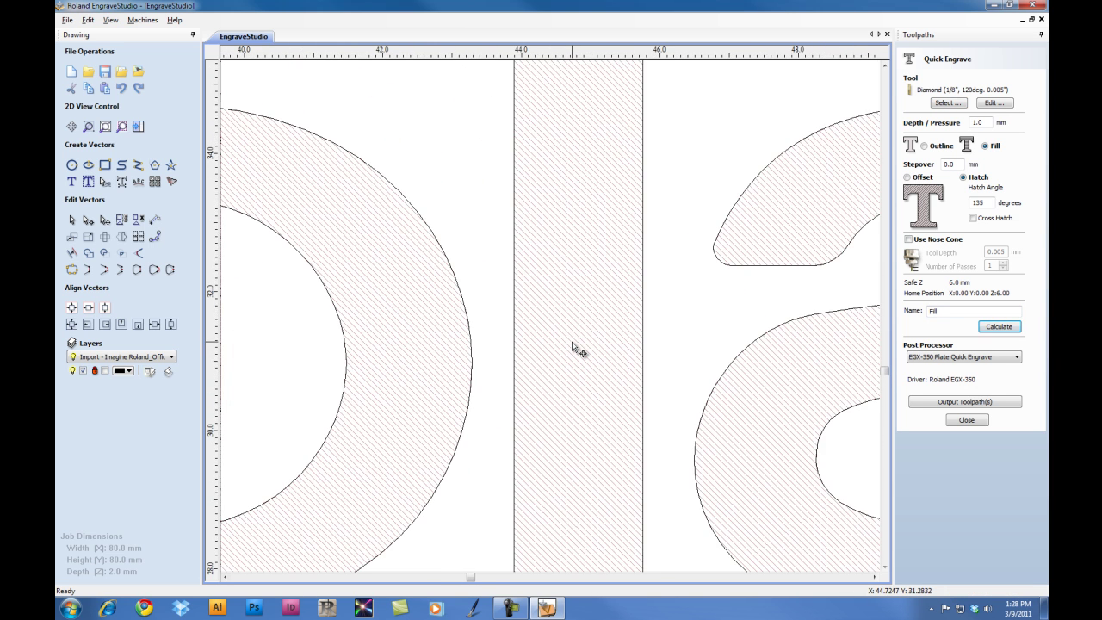